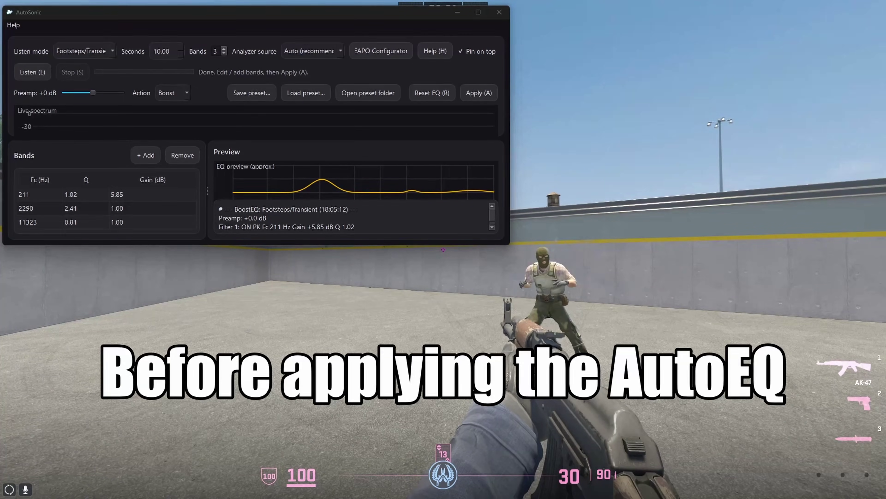
# - Apply AutoSonic's 211, 2290 and 11323 Hz footstep bands to Equalizer APO in Session mode
pyautogui.click(479, 92)
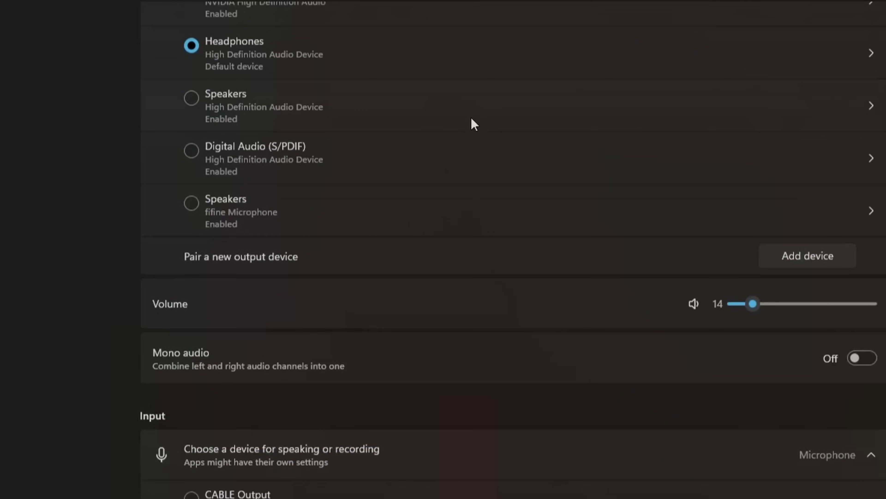
pyautogui.scroll(-5, 470, 117)
pyautogui.scroll(-5, 471, 131)
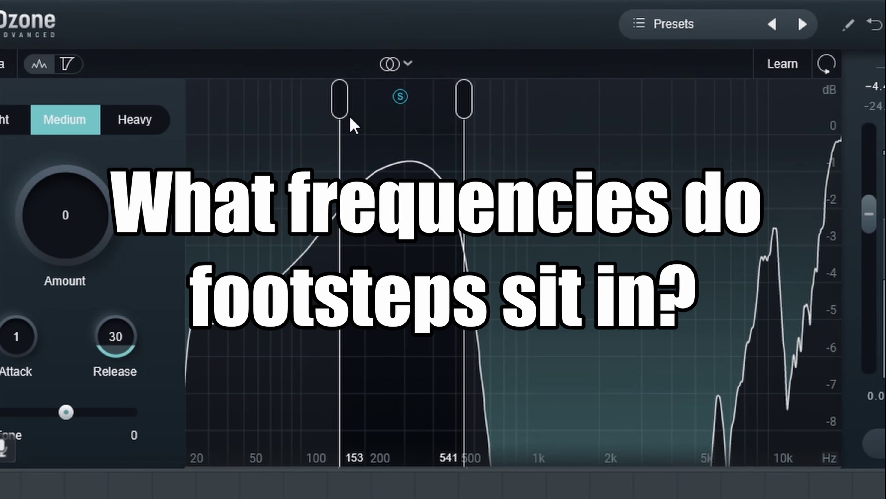
# - Drag the Pro-Q 3 band's low and high edges so it spans about 150 Hz to 521 Hz
pyautogui.moveTo(351, 119); pyautogui.dragTo(383, 129)
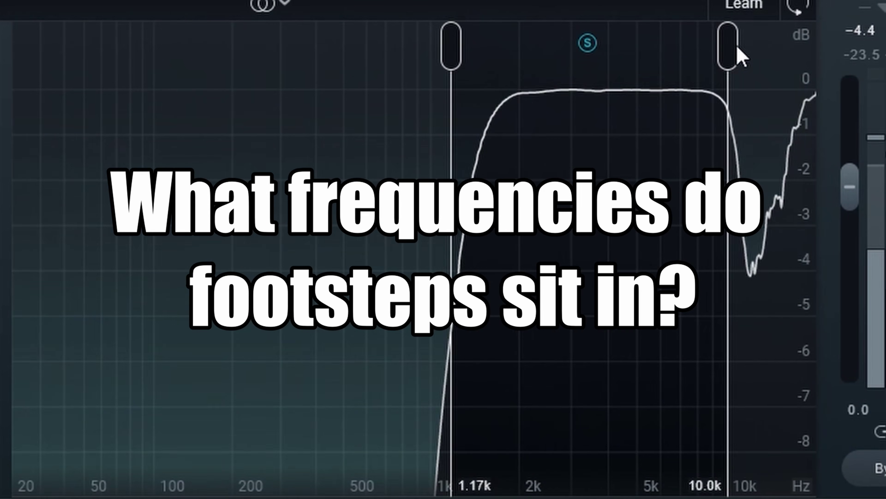
pyautogui.moveTo(738, 49); pyautogui.dragTo(668, 53)
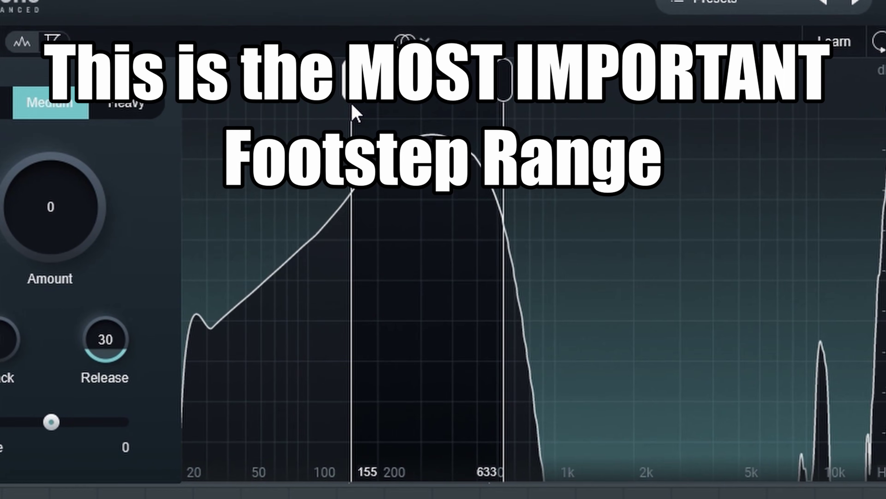
pyautogui.moveTo(353, 111); pyautogui.dragTo(350, 112)
pyautogui.moveTo(504, 111); pyautogui.dragTo(484, 112)
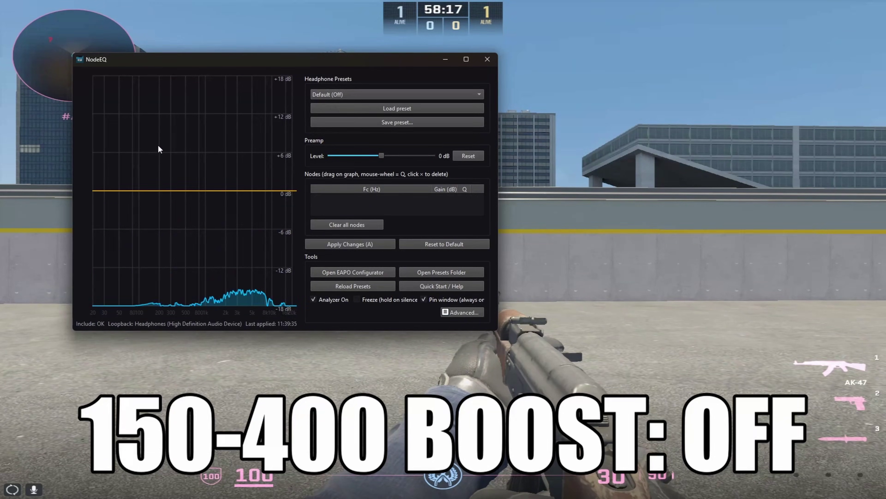
# - Apply the low-frequency boost node around 200 Hz in NodeEQ
pyautogui.press('a')
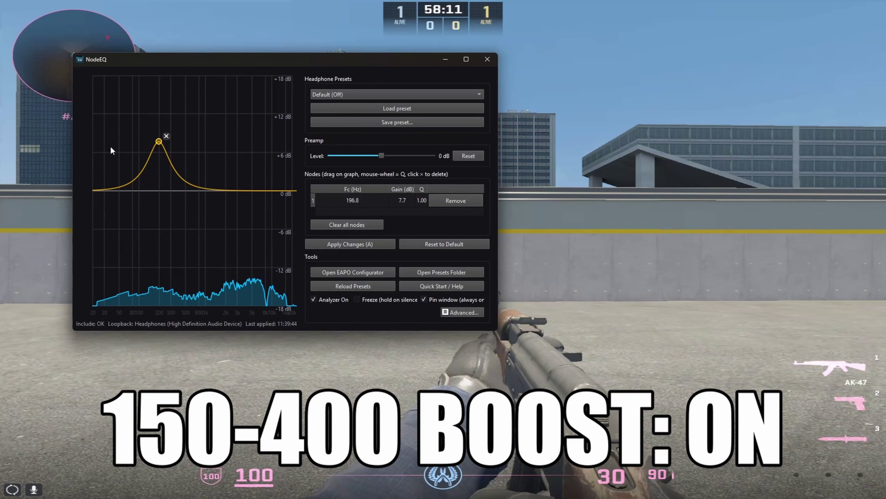
pyautogui.press('a')
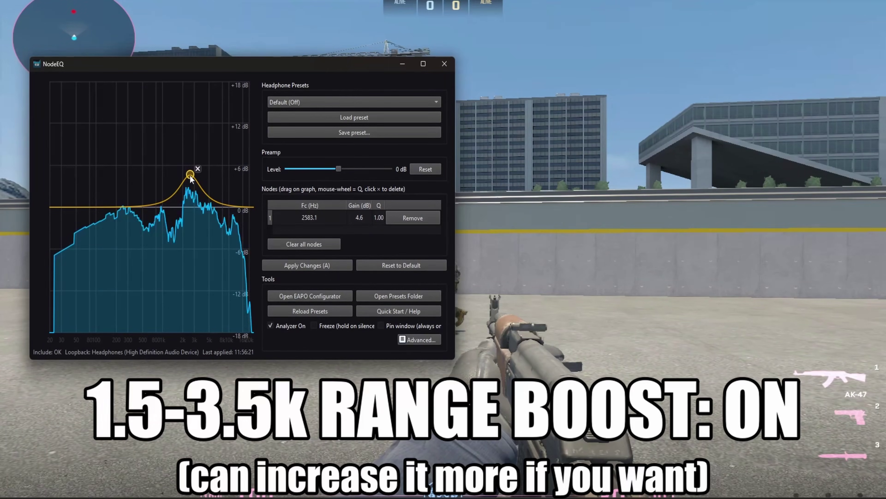
pyautogui.scroll(5, 190, 178)
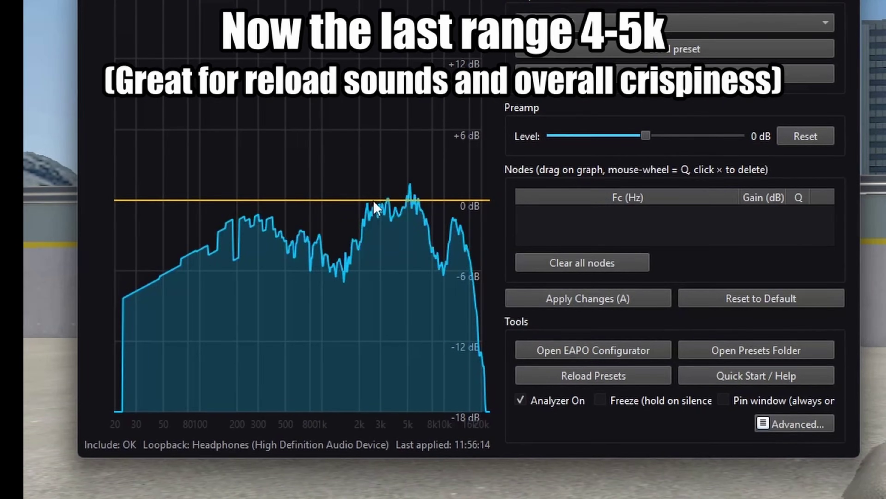
# - Add and apply a boost node near 2.6 kHz, then add another boost node to the curve
pyautogui.moveTo(332, 200); pyautogui.dragTo(332, 153)
pyautogui.press('a')
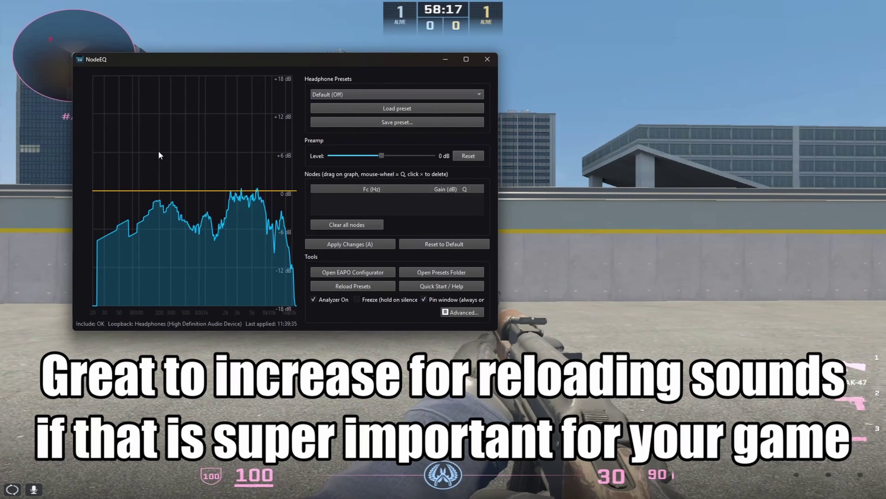
pyautogui.click(157, 141)
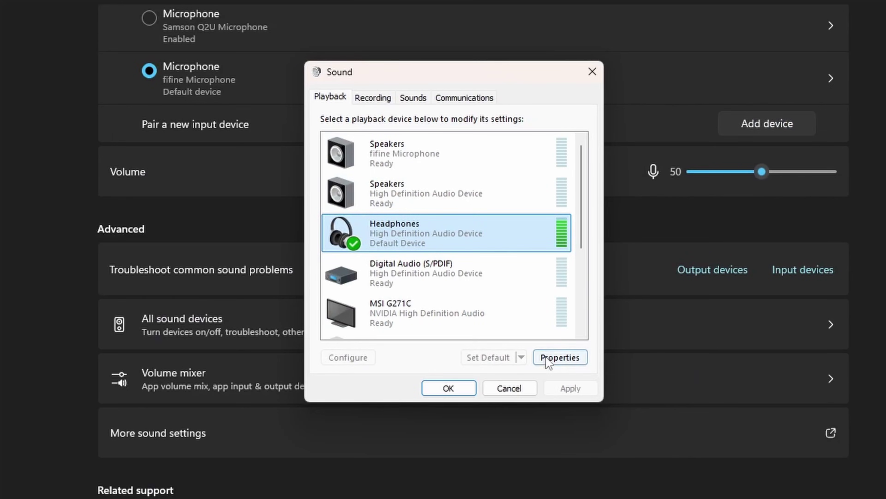
# - Open the headphones' properties and browse Levels, Enhancements, Spatial sound and Advanced, returning to Enhancements
pyautogui.click(544, 356)
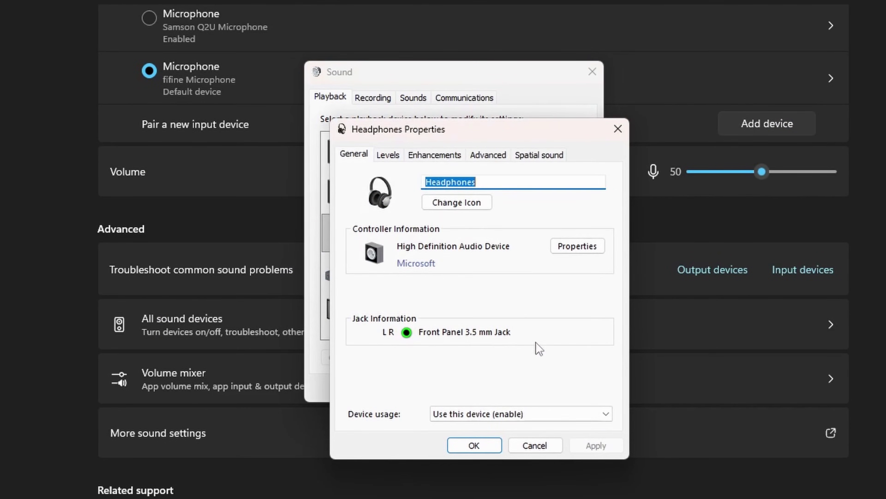
pyautogui.click(388, 157)
pyautogui.click(453, 157)
pyautogui.click(517, 157)
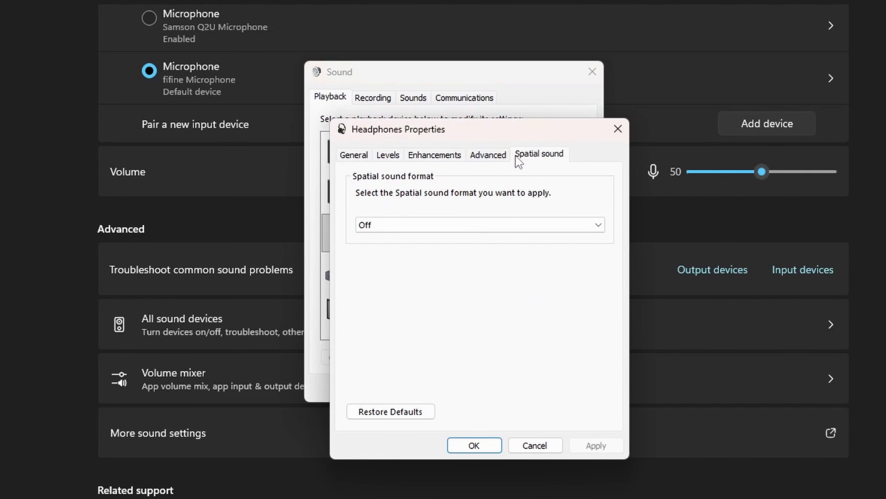
pyautogui.click(488, 156)
pyautogui.click(454, 156)
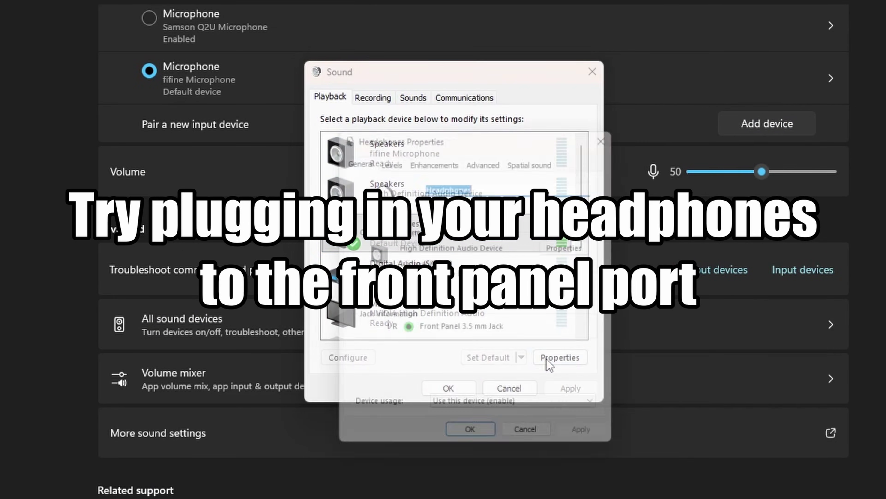
# - Reopen the headphones' properties and cycle Levels, Enhancements and Spatial sound twice, ending on Enhancements
pyautogui.click(579, 357)
pyautogui.click(387, 158)
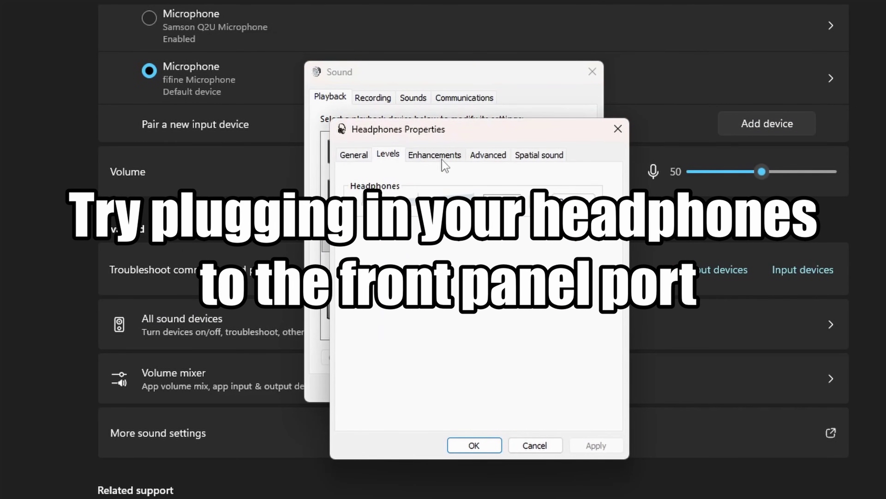
pyautogui.click(442, 160)
pyautogui.click(520, 155)
pyautogui.click(449, 160)
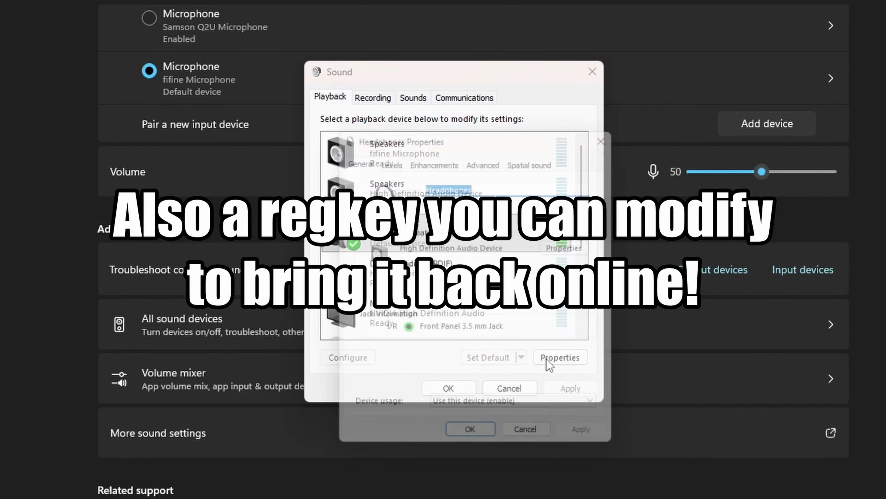
pyautogui.click(389, 158)
pyautogui.click(442, 160)
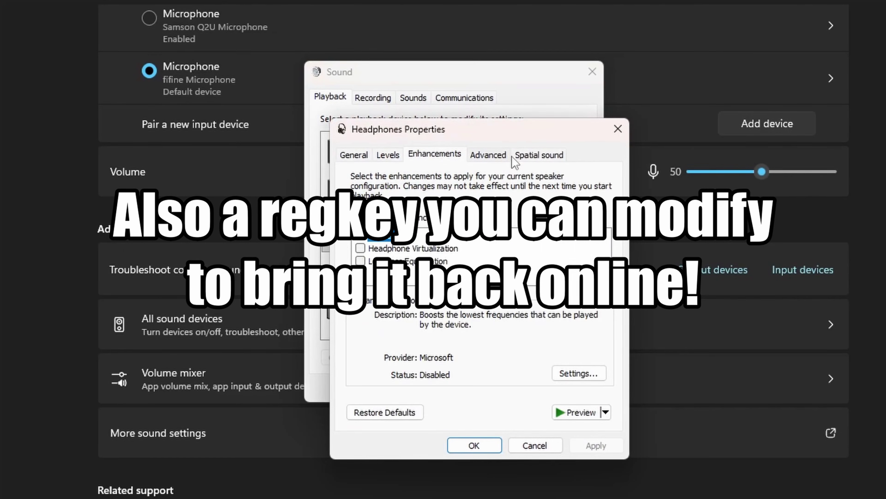
pyautogui.click(518, 158)
pyautogui.click(449, 160)
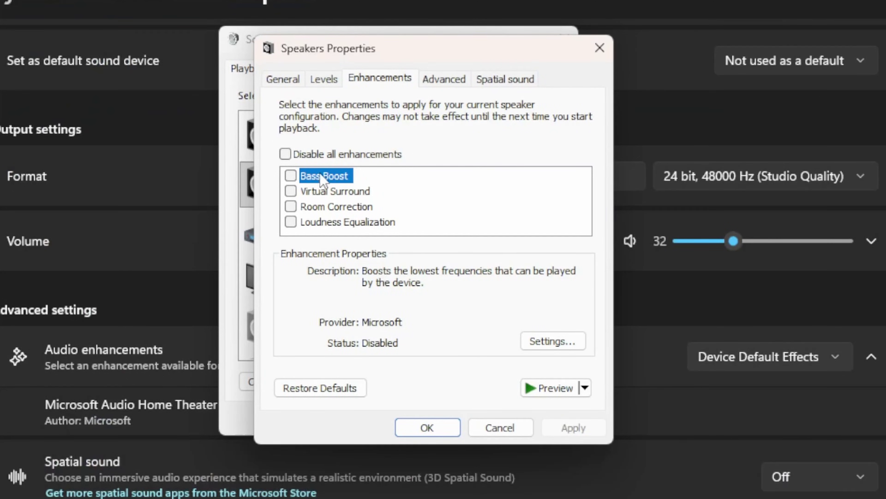
# - In the Bass Boost settings, keep the boost level at 6 dB and set the frequency to 150 Hz
pyautogui.click(545, 344)
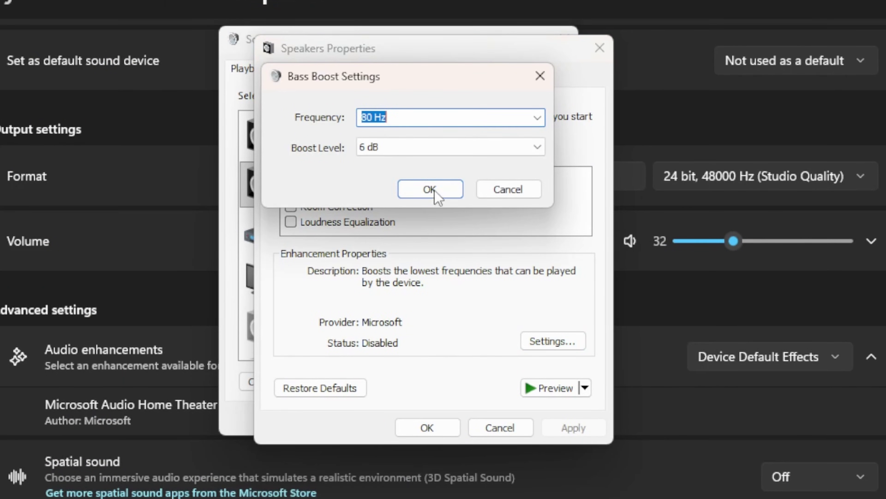
pyautogui.click(378, 154)
pyautogui.click(378, 188)
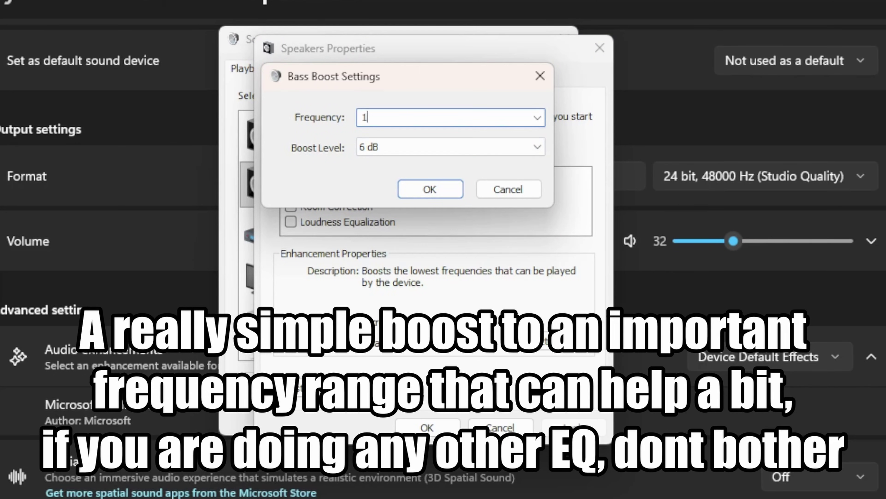
pyautogui.write('150')
pyautogui.click(538, 121)
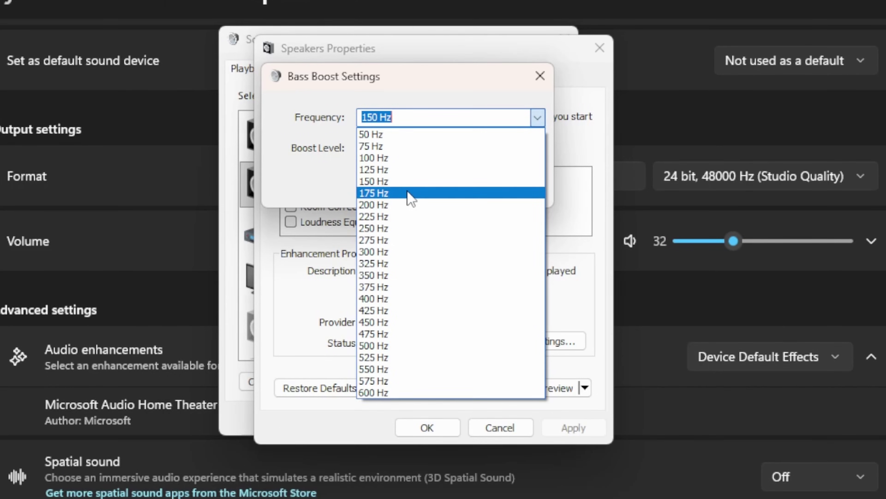
pyautogui.click(409, 193)
pyautogui.click(532, 120)
pyautogui.click(405, 181)
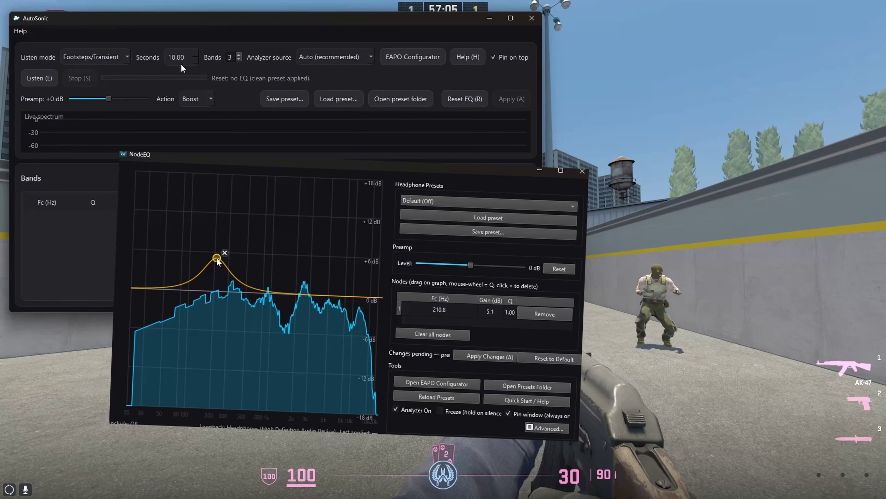
# - Analyse the footsteps with Listen and apply the 235, 2290 and 5449 Hz bands to Equalizer APO
pyautogui.click(47, 77)
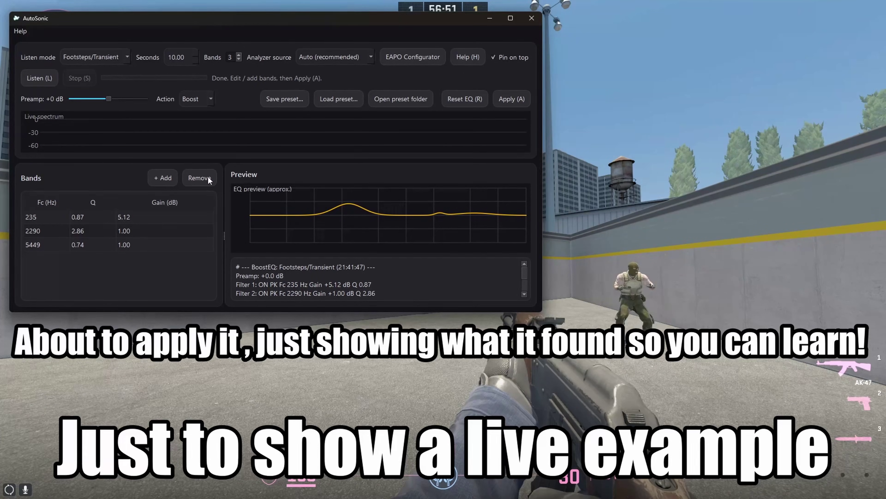
pyautogui.click(510, 98)
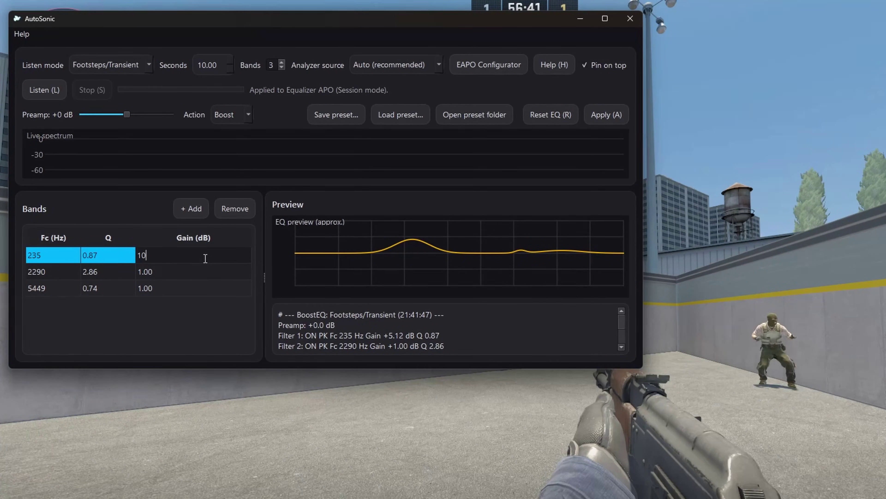
# - Commit the 10 dB gain on the 235 Hz band, then enable the 4,300, 2,350 and 200 Hz peaking filters
pyautogui.press('Return')
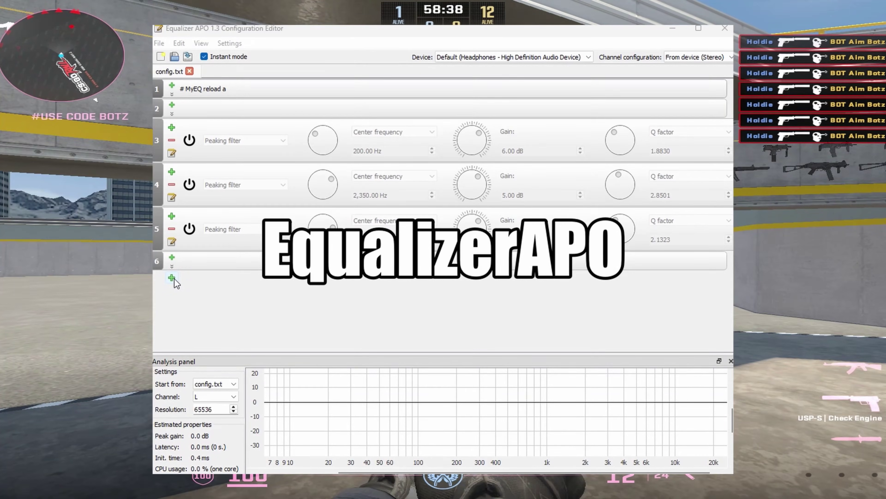
pyautogui.click(173, 278)
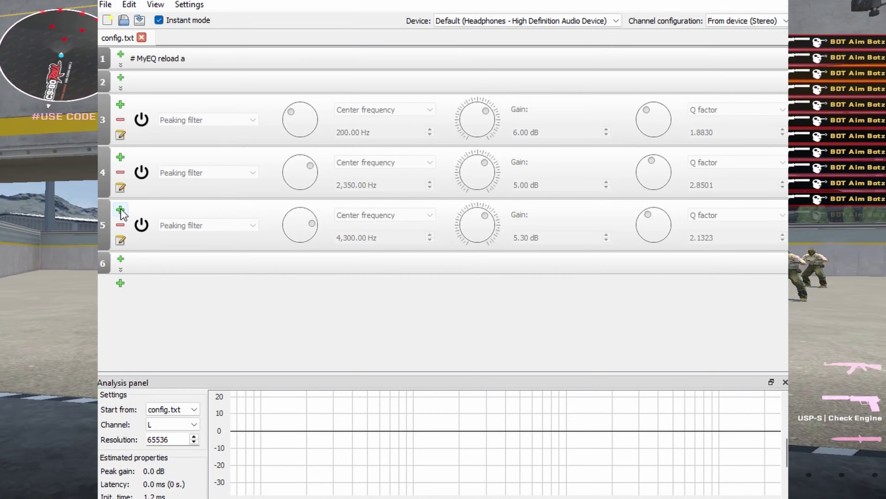
pyautogui.click(142, 225)
pyautogui.click(141, 172)
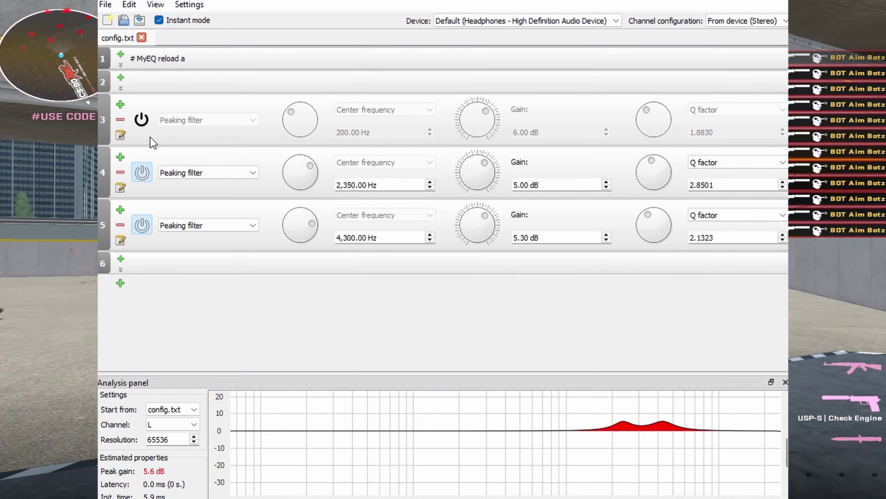
pyautogui.click(142, 120)
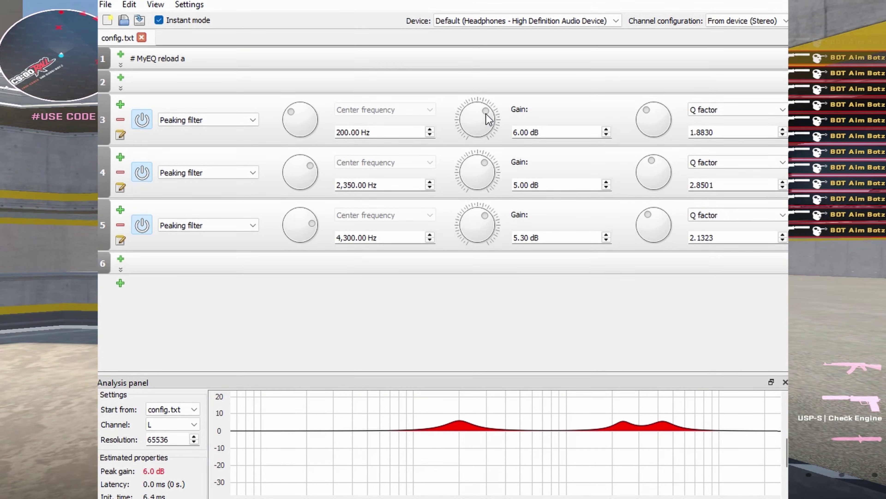